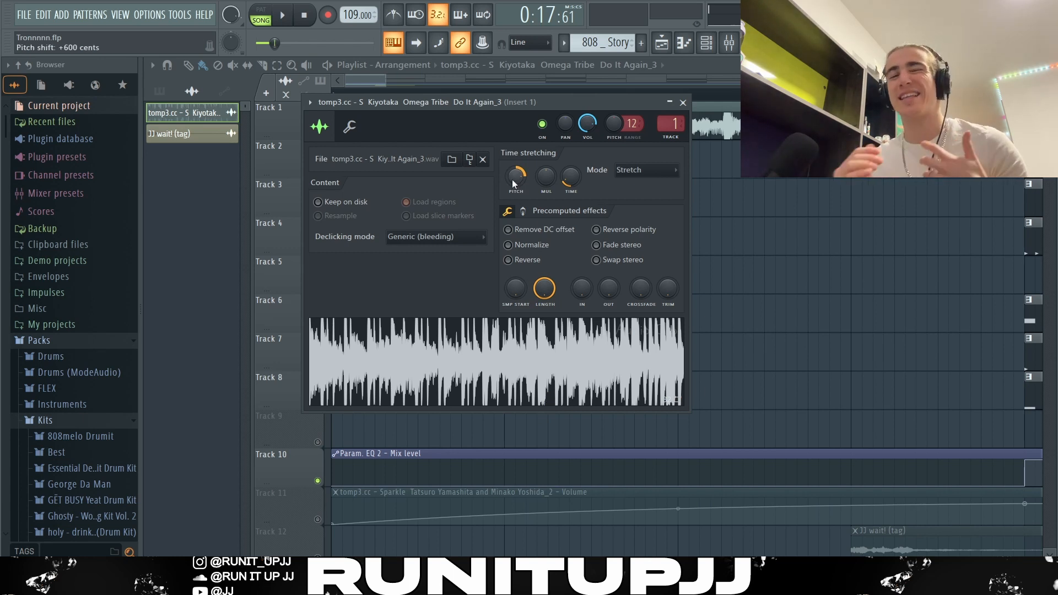
- Close the Omega Tribe sample's channel settings and play back the intro section of the playlist
key("Escape")
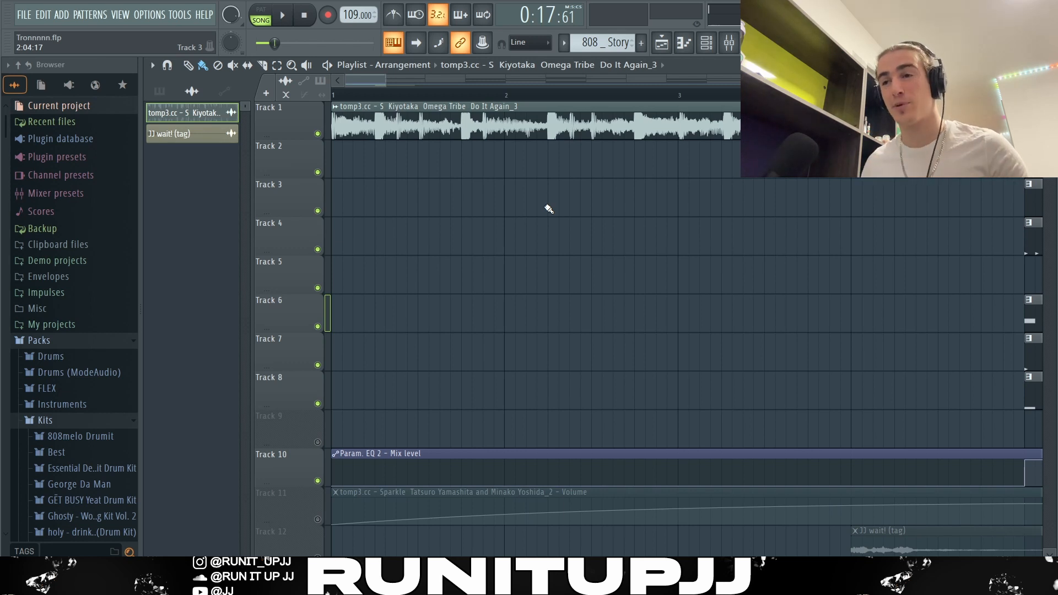
key("space")
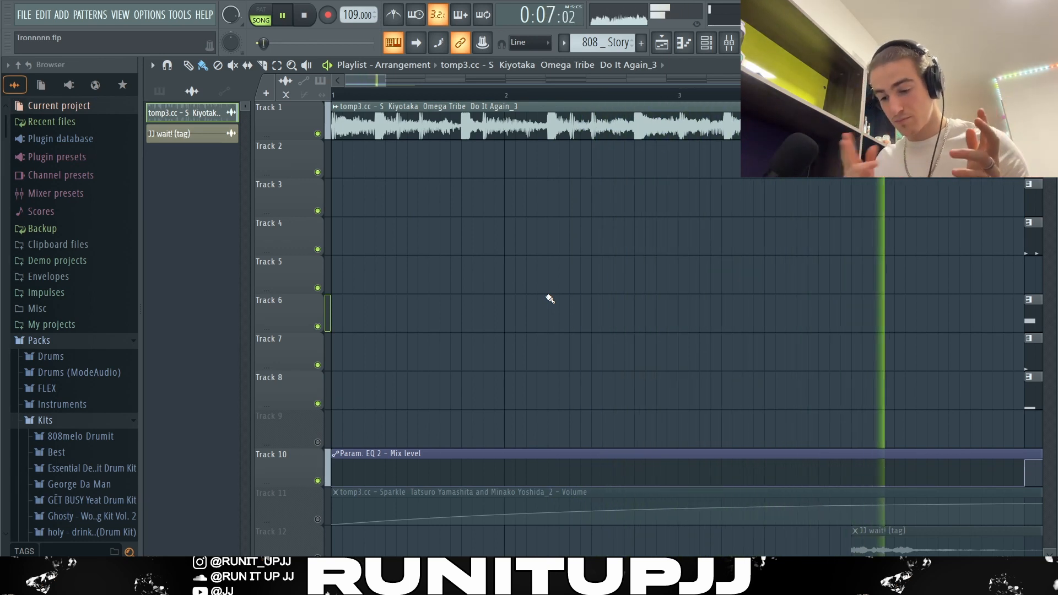
key("space")
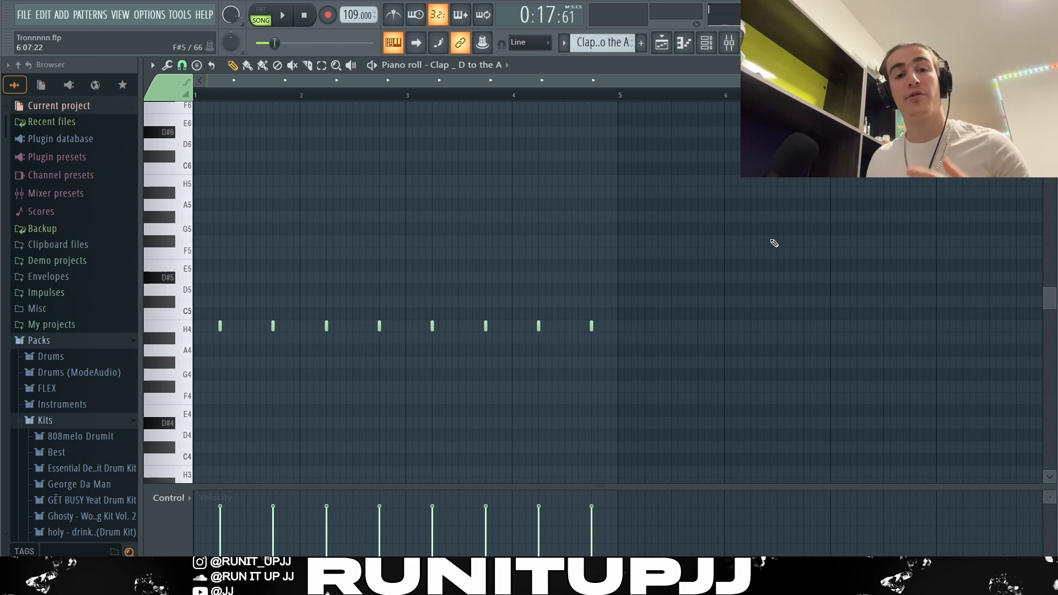
- Open the Snare _ Stress pattern from the playlist in the piano roll and play it back
key("F5")
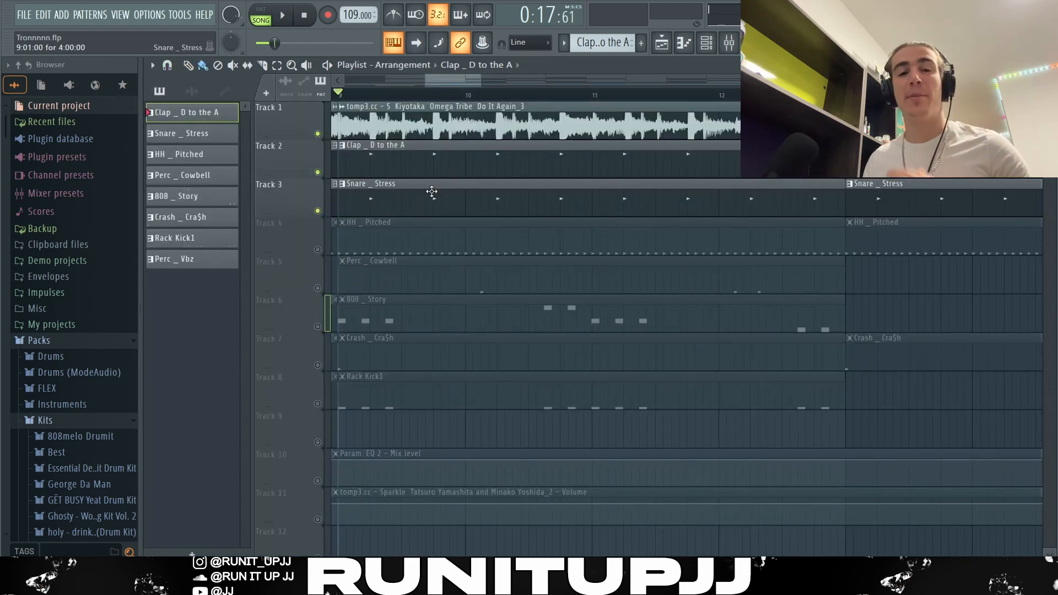
double_click(432, 192)
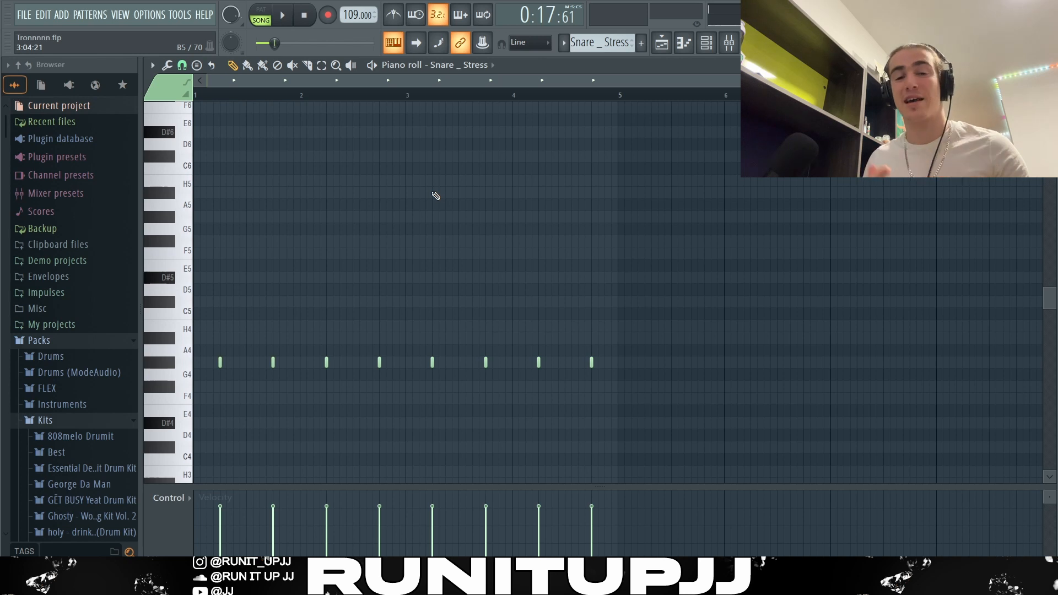
key("space")
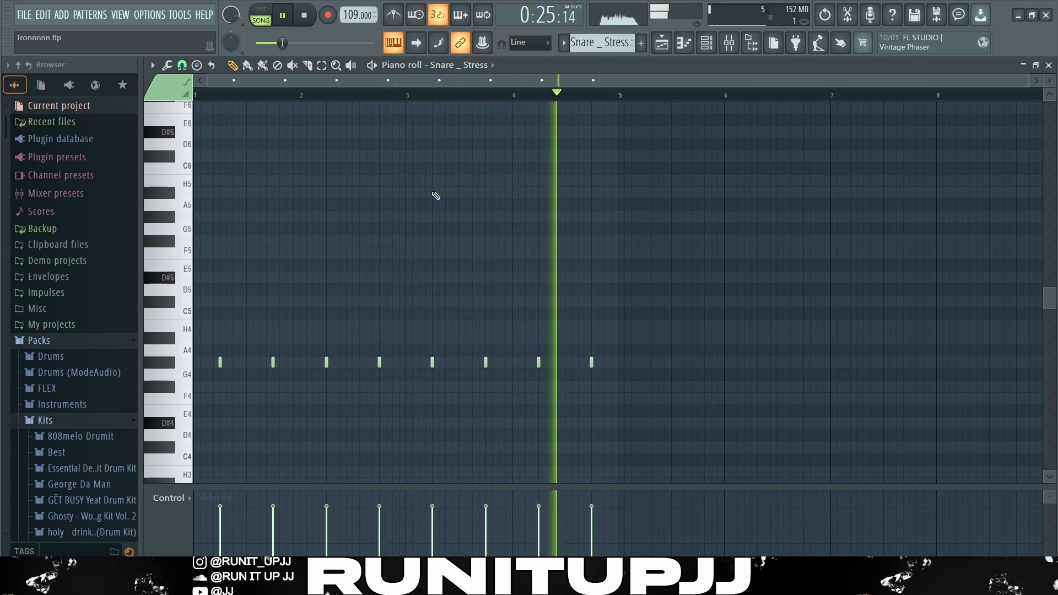
key("space")
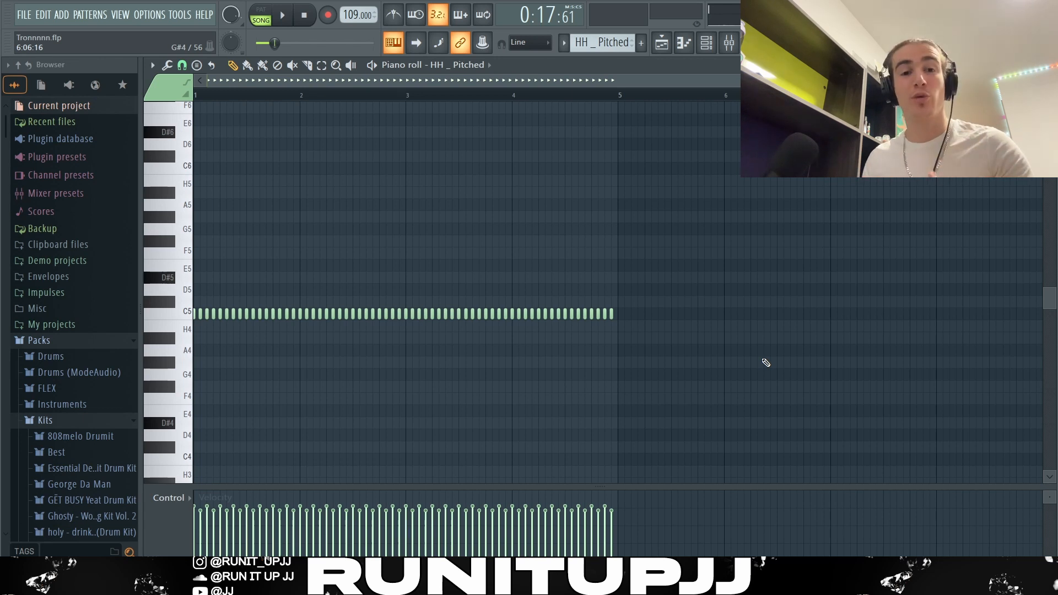
- Delete all hi-hat notes in the HH _ Pitched pattern except the first two, and select the second remaining note
left_click_drag(699, 356, 208, 268)
key("Delete")
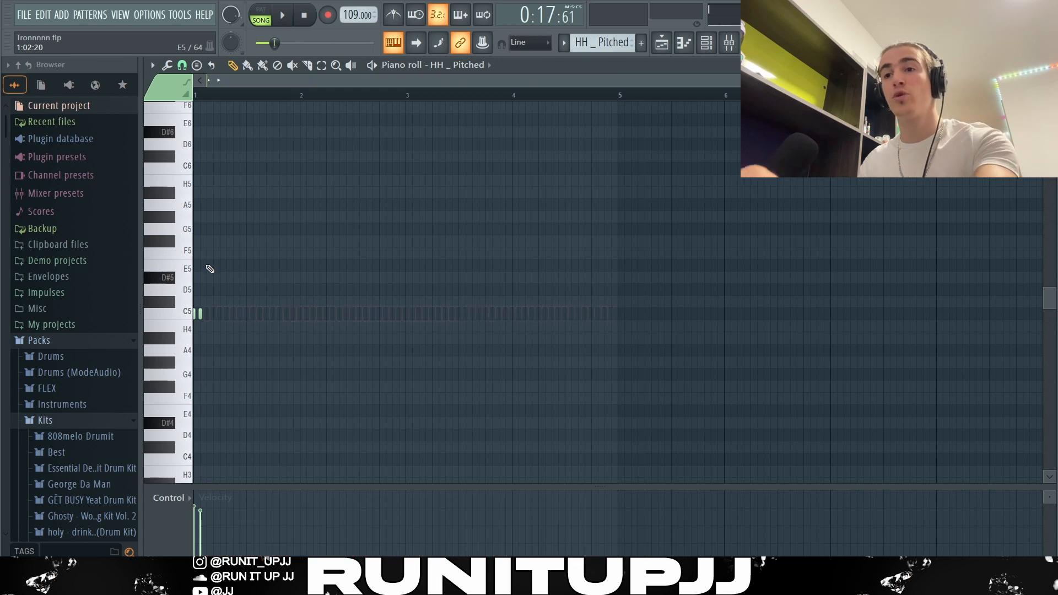
scroll(161, 384, "up", 5)
left_click_drag(338, 318, 258, 314)
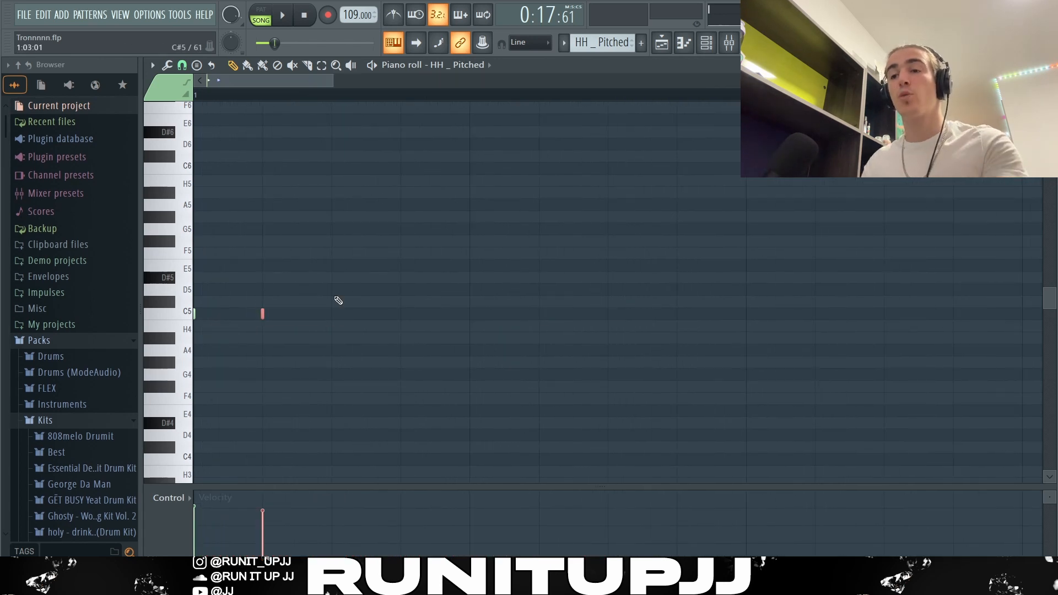
scroll(338, 300, "up", 1)
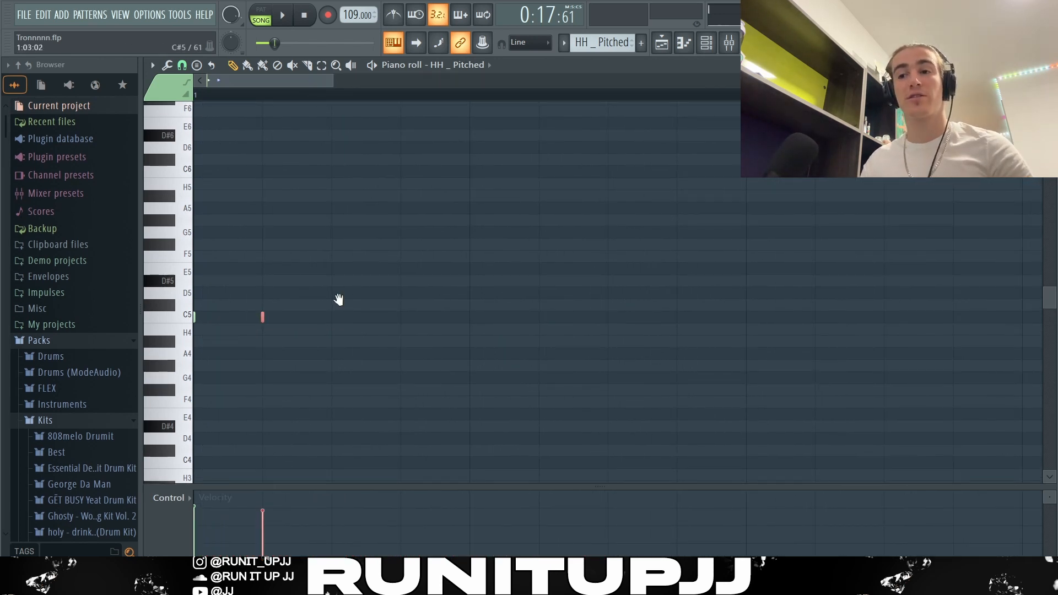
scroll(338, 300, "down", 5)
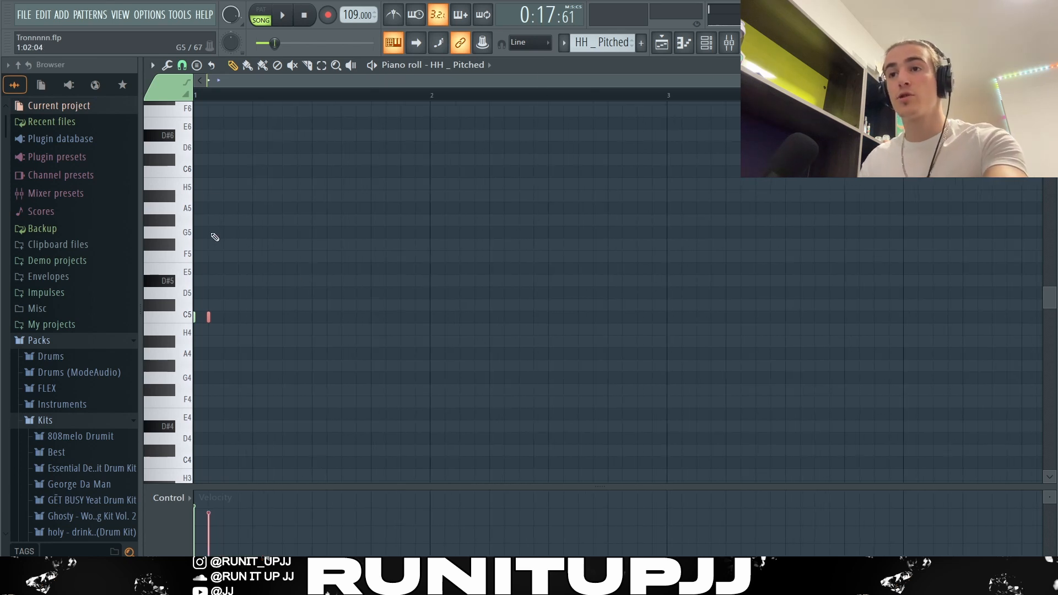
- Repeat the first two C5 hi-hat notes until they fill all four bars, clear the selection and play the pattern
left_click_drag(224, 97, 195, 97)
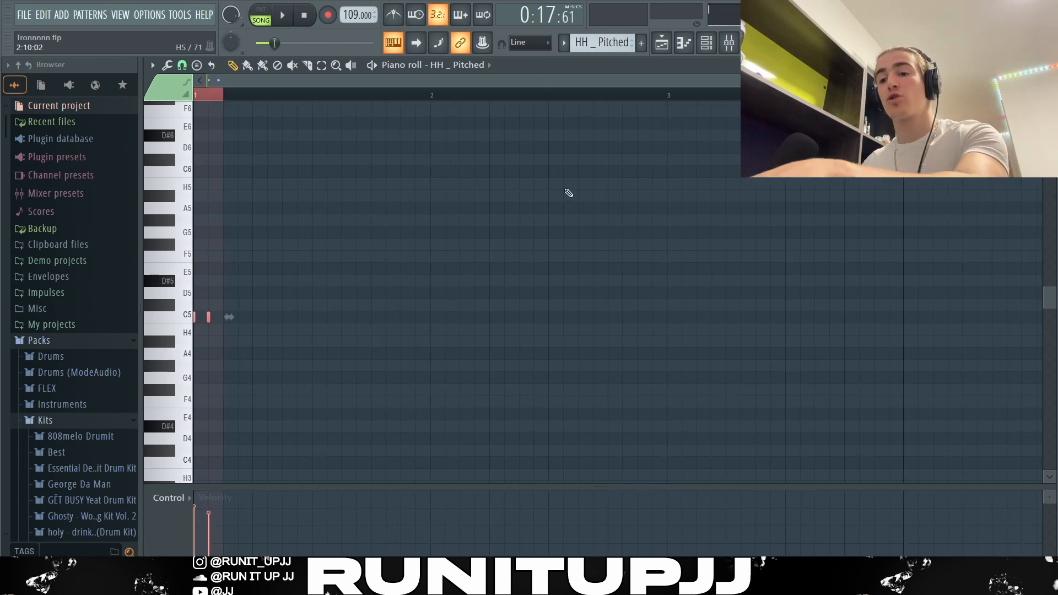
key("ctrl+b")
key("ctrl+b")
key("ctrl+b")
key("ctrl+b")
key("ctrl+b")
key("ctrl+b")
key("ctrl+b")
key("ctrl+b")
key("ctrl+b")
key("ctrl+b")
key("ctrl+b")
key("ctrl+b")
key("ctrl+b")
key("ctrl+b")
scroll(566, 190, "down", 2)
key("ctrl+b")
key("ctrl+b")
key("ctrl+b")
key("ctrl+b")
key("ctrl+b")
key("ctrl+b")
key("ctrl+b")
key("ctrl+b")
key("ctrl+b")
key("ctrl+b")
key("ctrl+b")
key("ctrl+b")
key("ctrl+b")
key("ctrl+b")
key("ctrl+b")
key("ctrl+b")
key("ctrl+b")
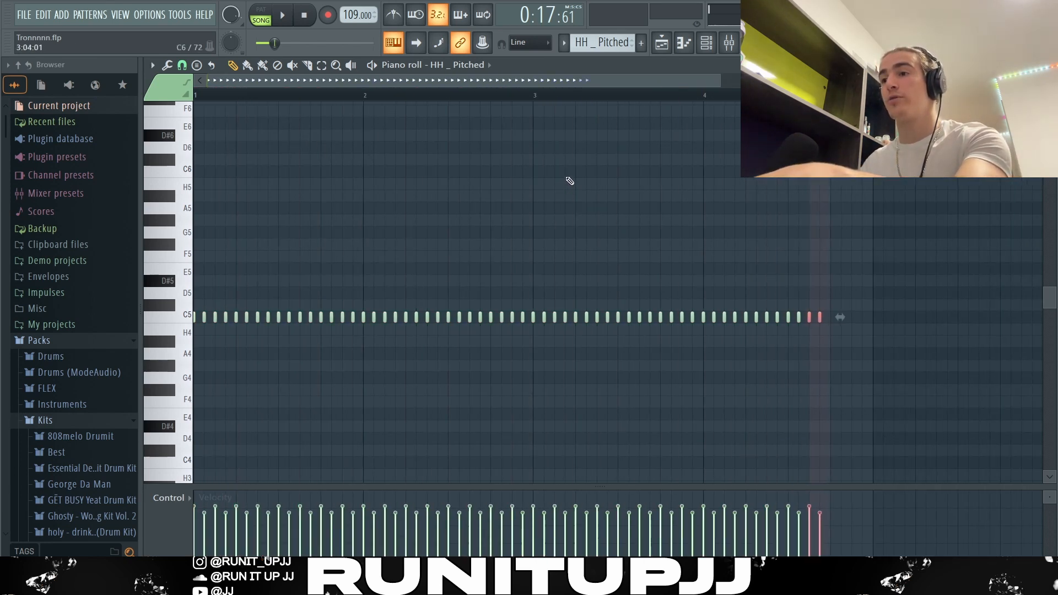
key("ctrl+d")
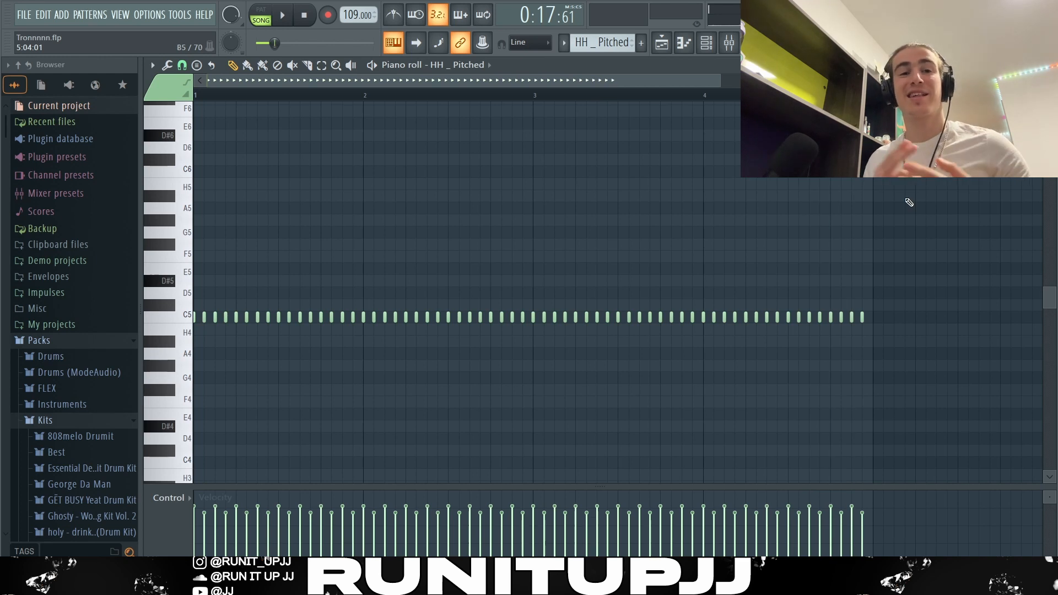
key("space")
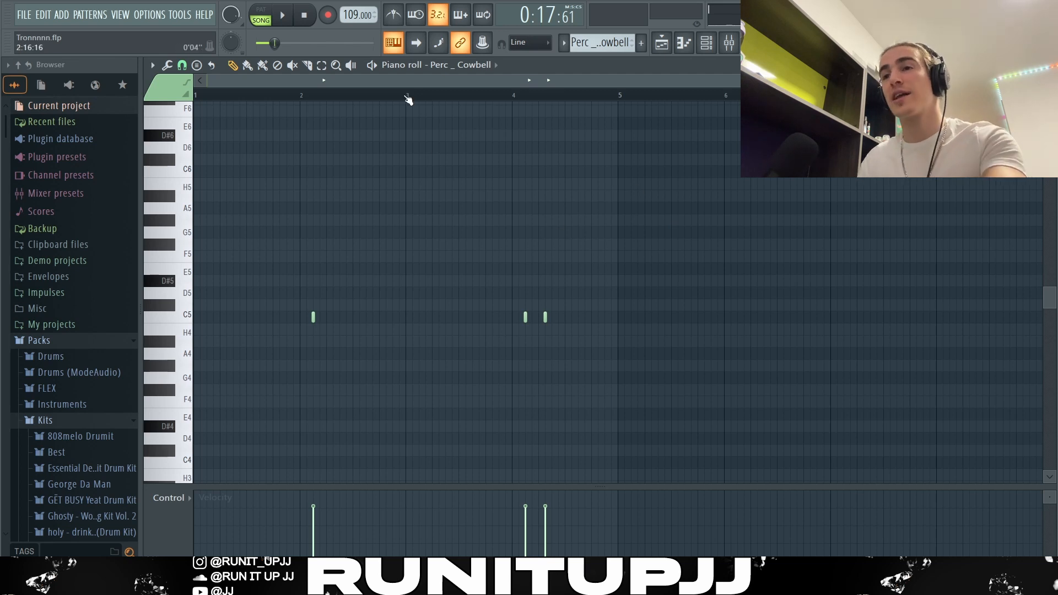
- Examine the Perc _ Cowbell pattern by highlighting its first two bars and its last note, and play it back
left_click_drag(408, 97, 156, 137)
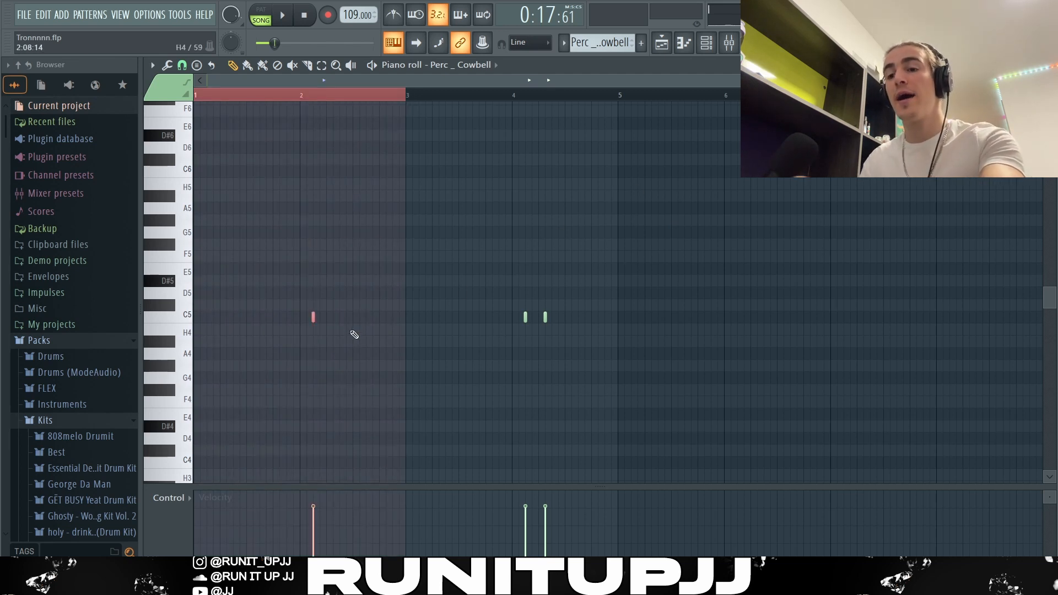
key("ctrl+d")
left_click(545, 317, "ctrl")
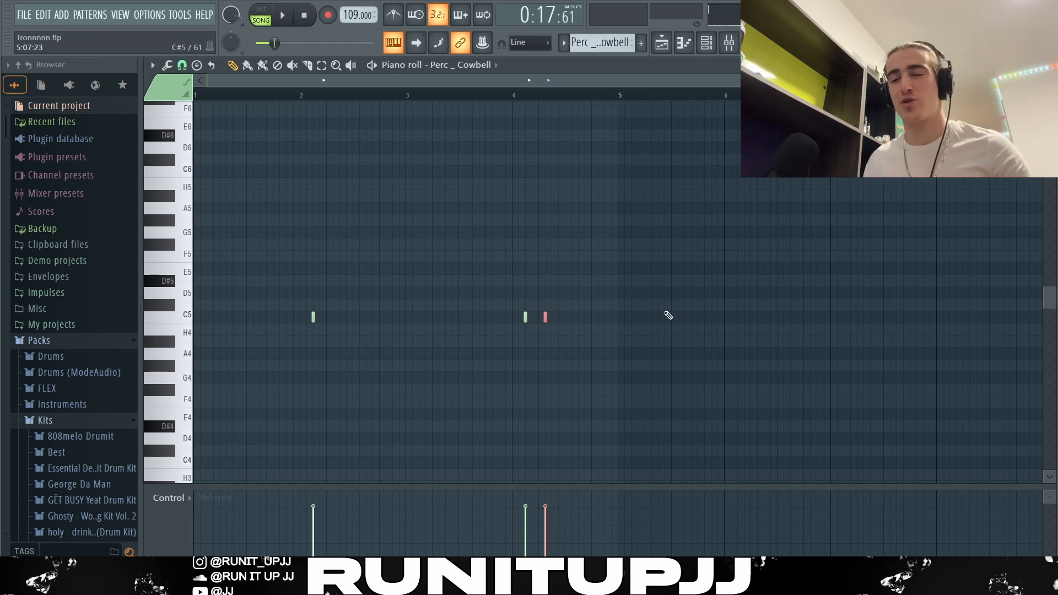
key("ctrl+d")
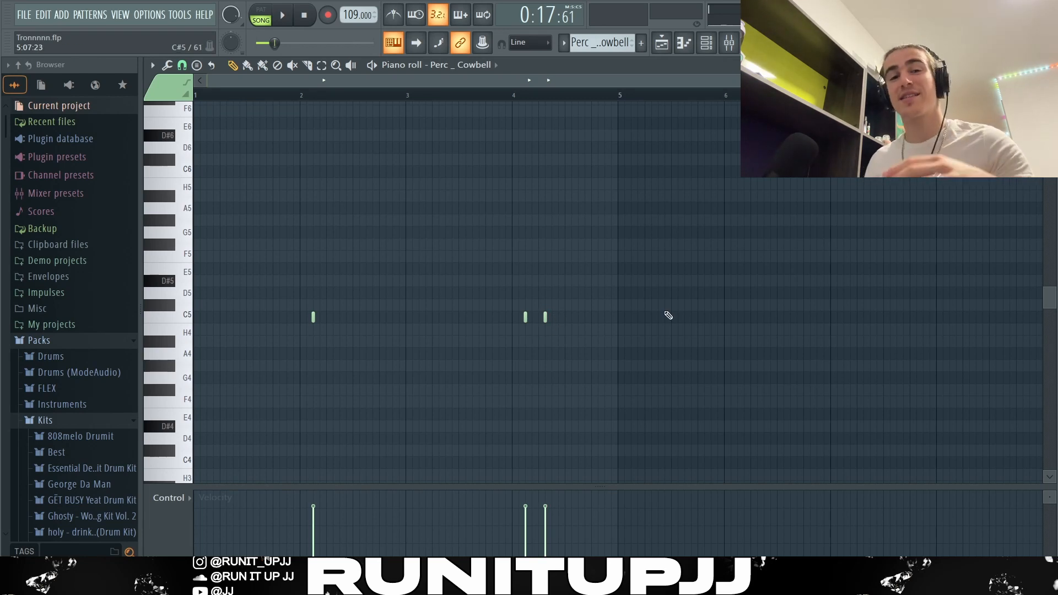
key("space")
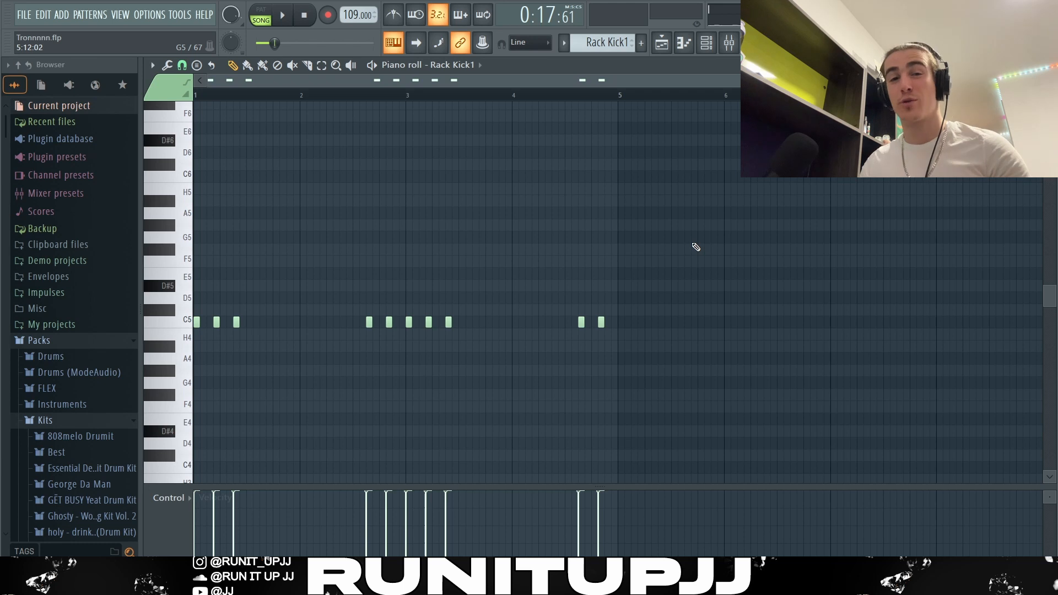
- Try to duplicate the first two bars of the Rack Kick1 pattern into bars three and four
left_click_drag(312, 382, 194, 256)
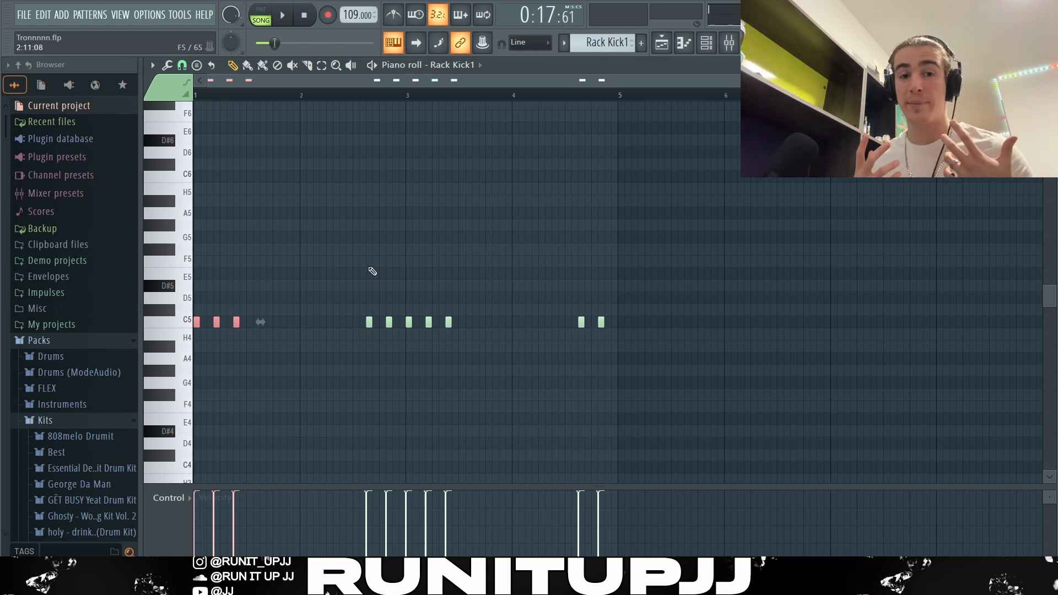
left_click(408, 98, "ctrl")
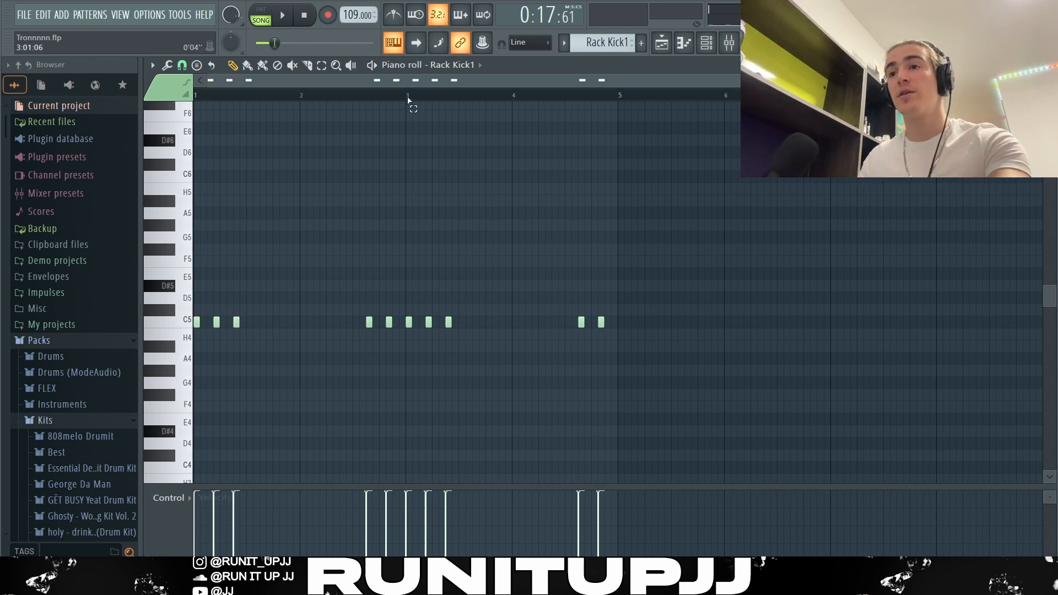
left_click_drag(408, 98, 195, 96)
key("ctrl+b")
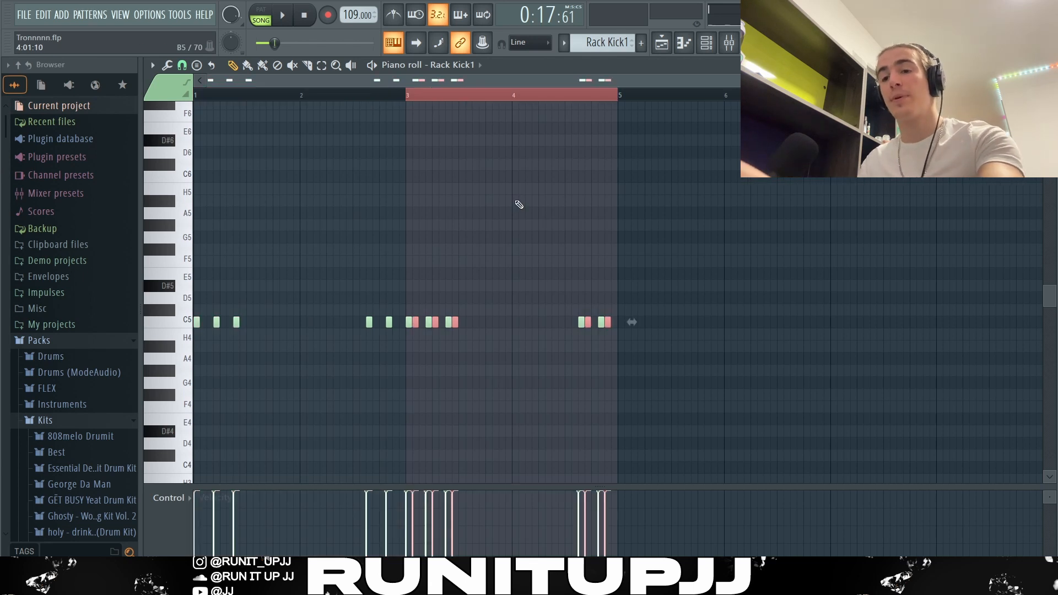
key("ctrl+z")
key("ctrl+d")
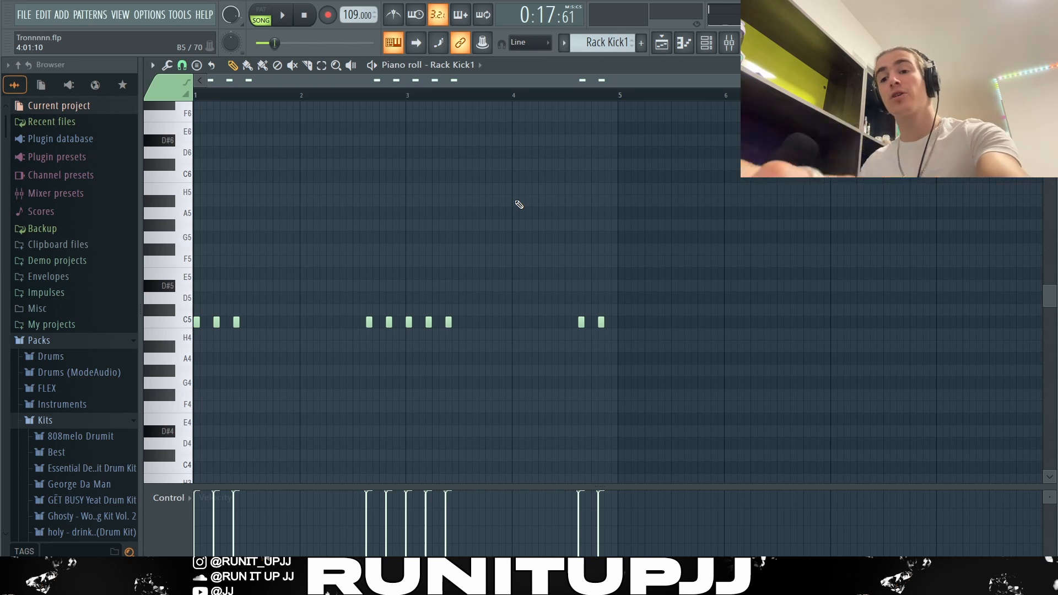
- Play back the Rack Kick1 pattern and the Crash _ Cra$h pattern
key("ctrl+a")
scroll(516, 204, "down", 3)
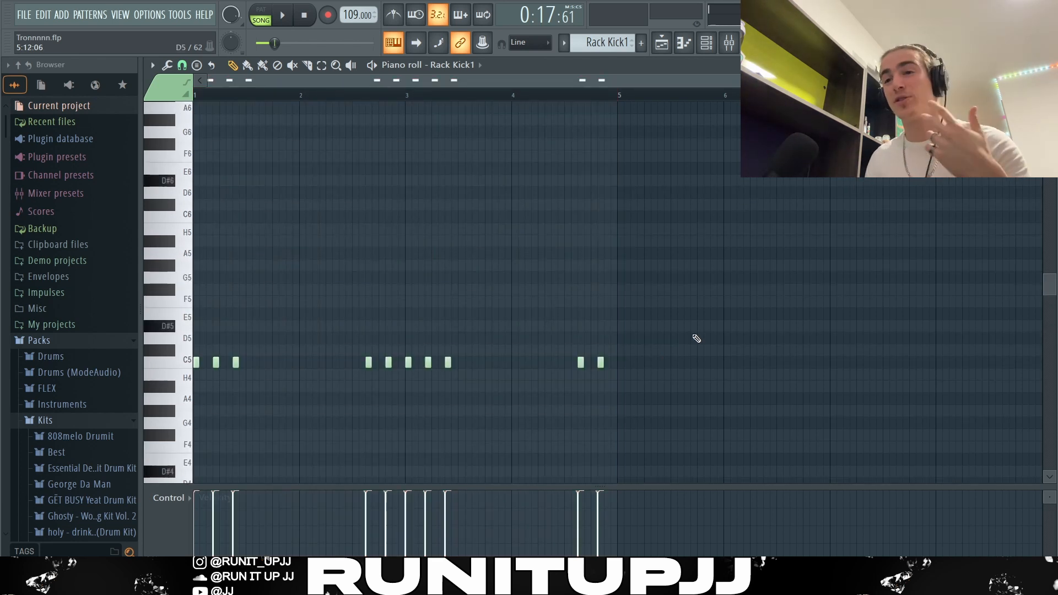
key("space")
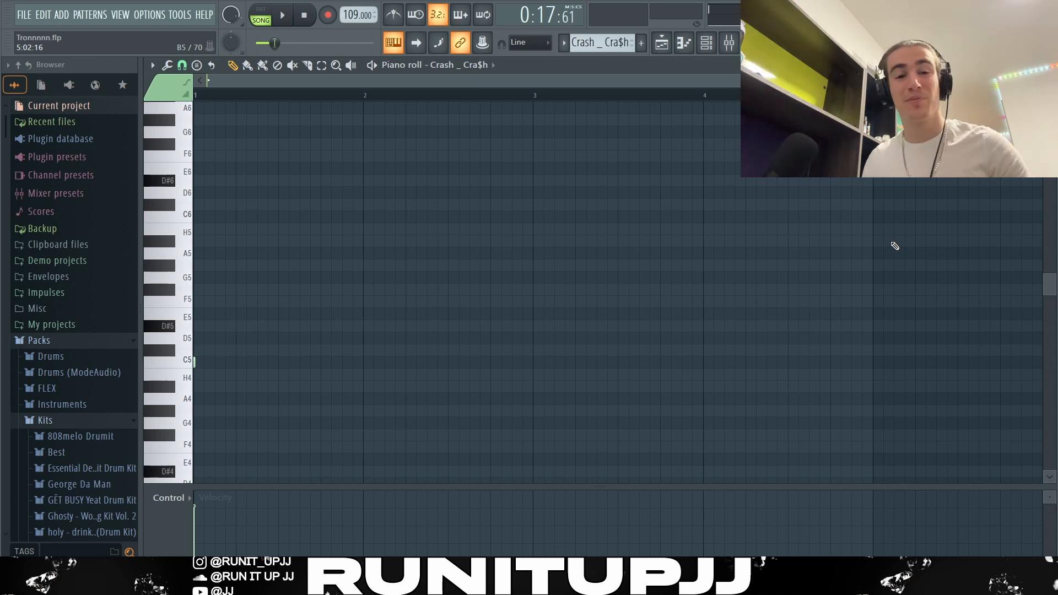
key("space")
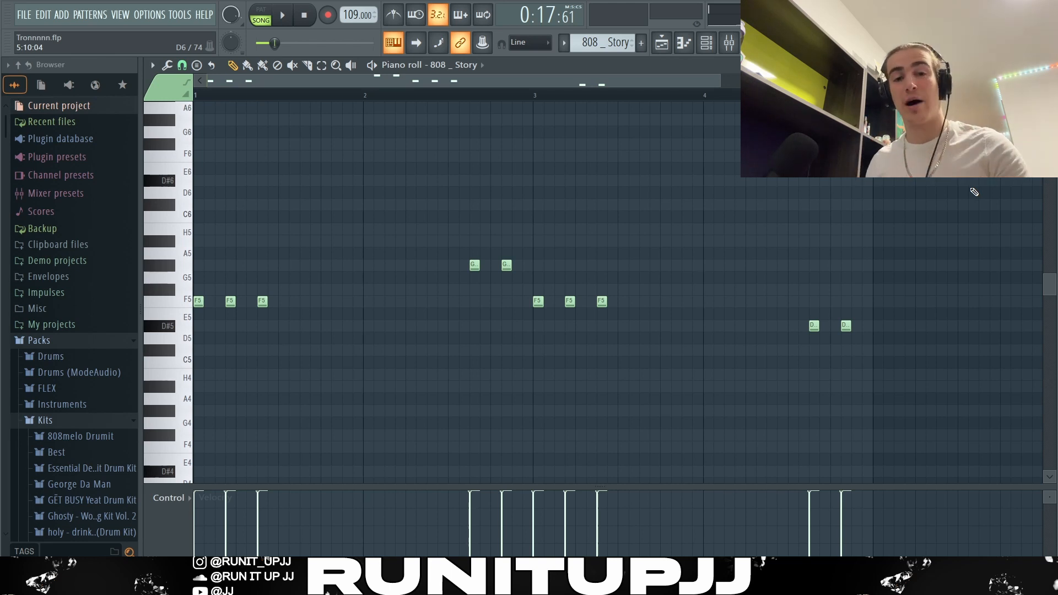
- Raise all notes of the 808 _ Story pattern by three octaves, so the F5 notes sit at F8
scroll(974, 191, "up", 4)
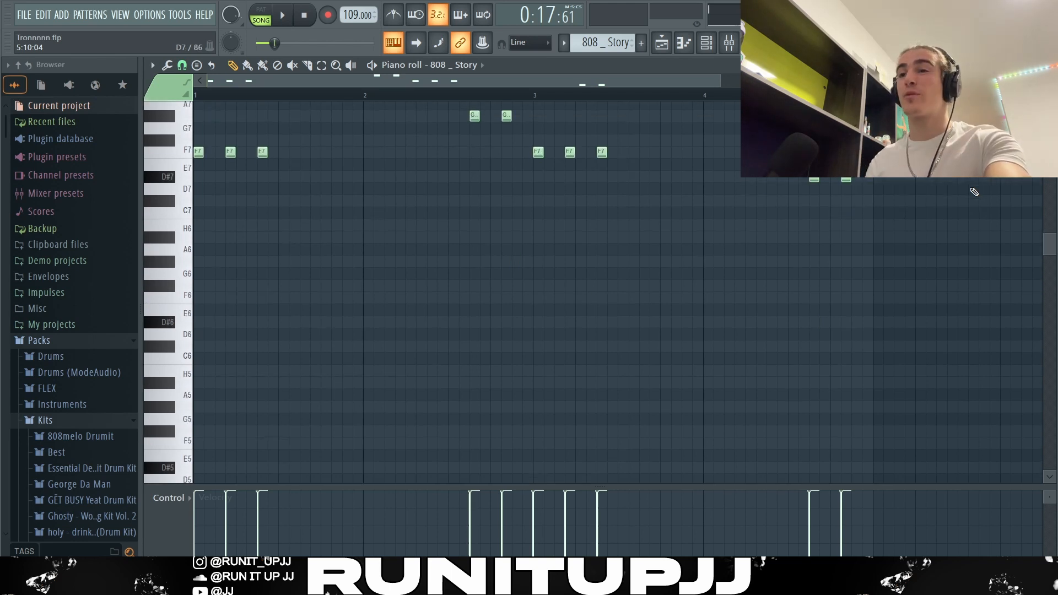
scroll(975, 192, "up", 3)
key("ctrl+Up")
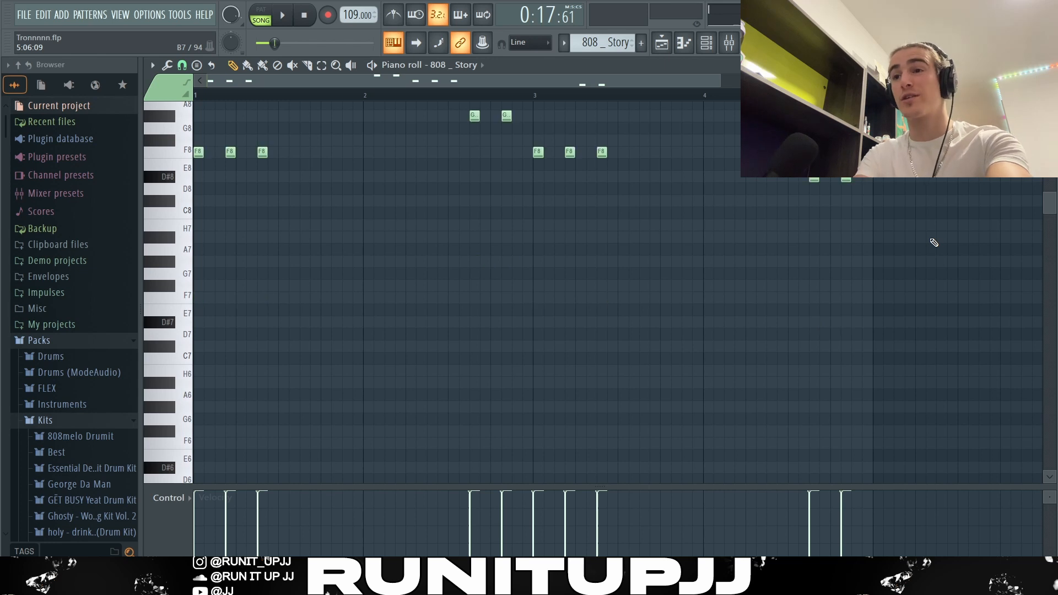
scroll(926, 240, "up", 3)
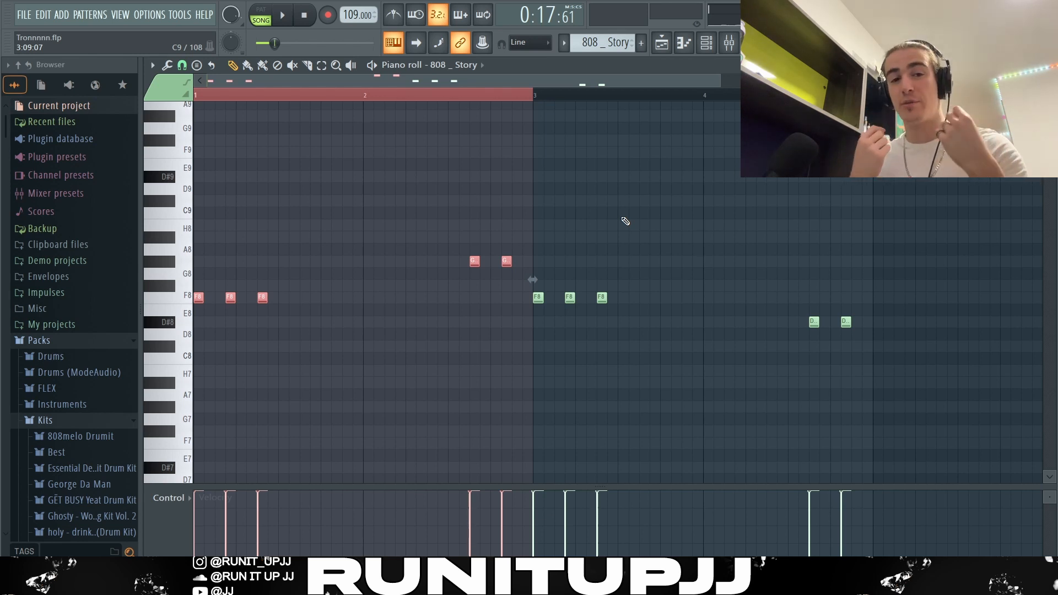
- Play back the 808 _ Story pattern and clear the selection of its first two bars
key("space")
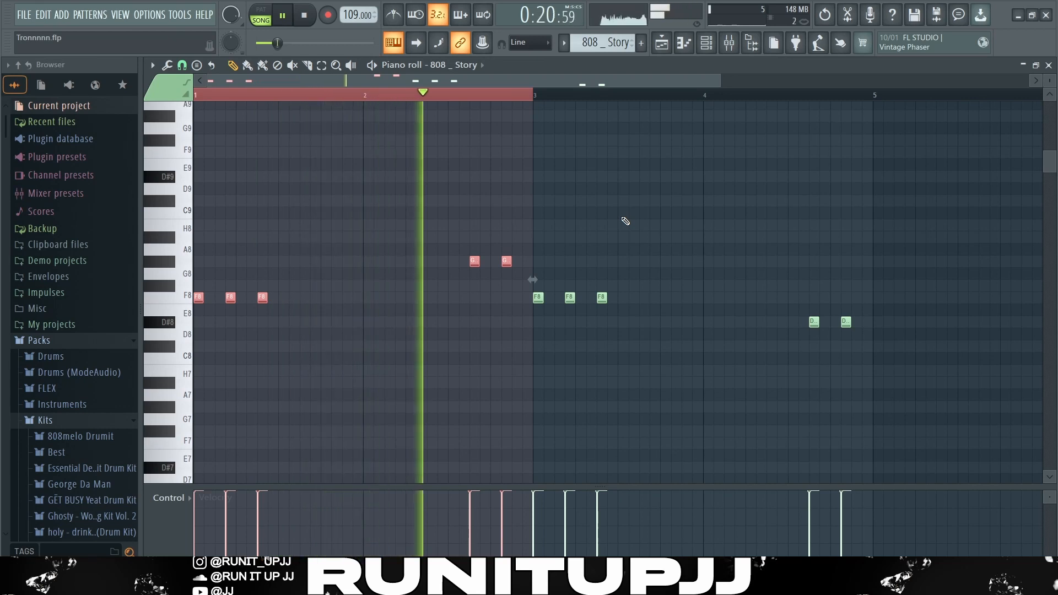
key("space")
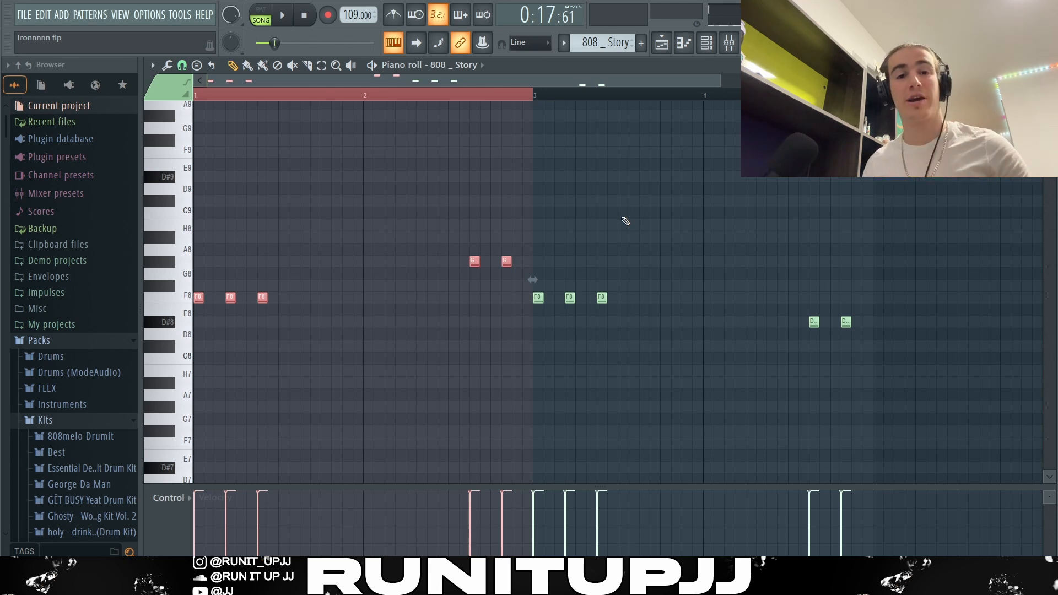
key("ctrl+d")
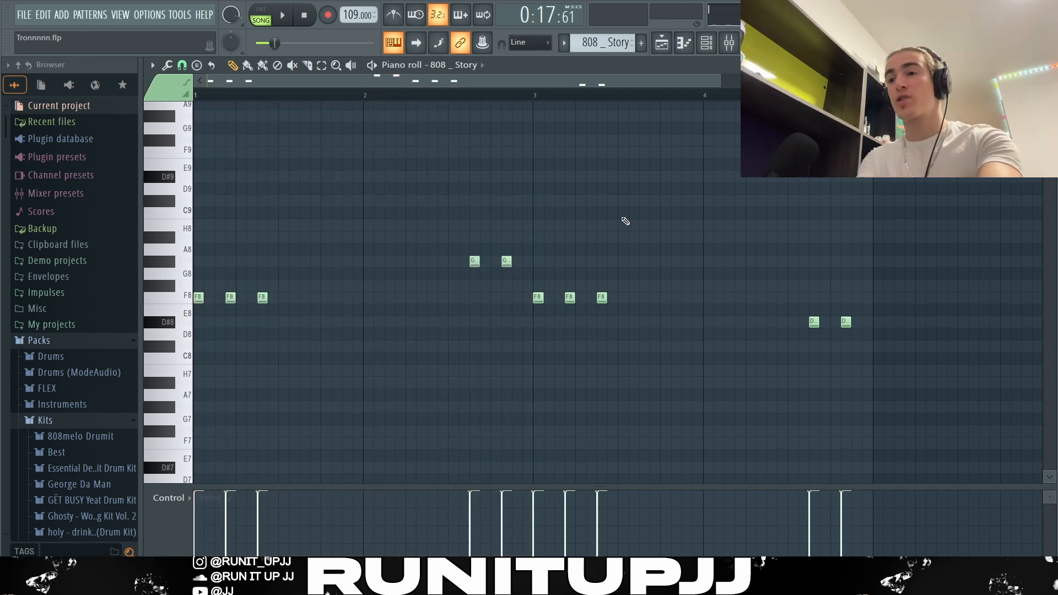
- Lower all 808 _ Story notes by three octaves from F8 to F5 and select the whole pattern
key("ctrl+Down")
key("ctrl+Down")
key("ctrl+Down")
scroll(626, 221, "down", 6)
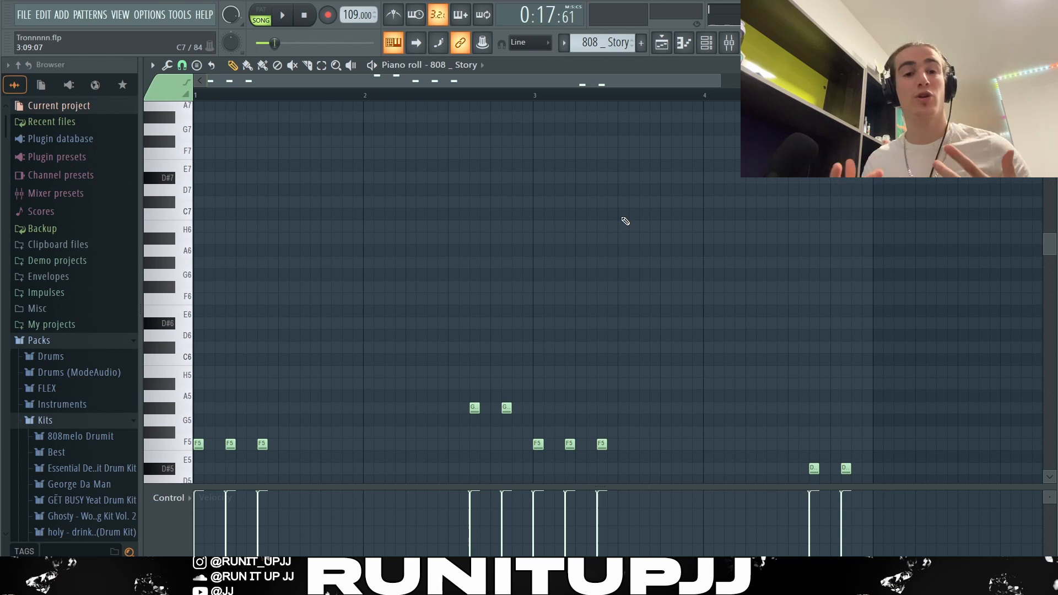
key("ctrl+a")
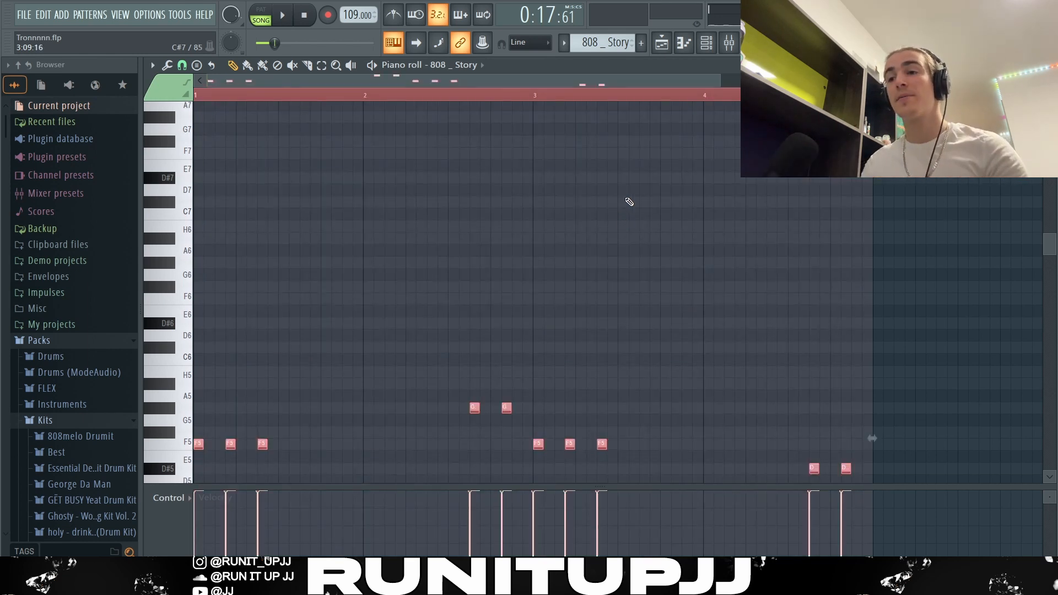
scroll(625, 197, "down", 1)
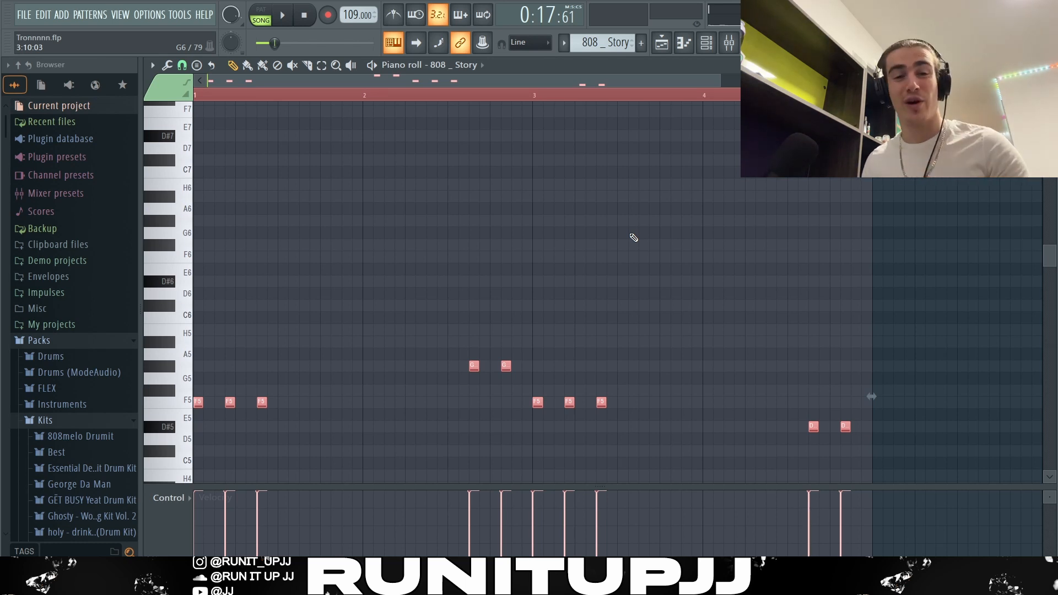
- Return to the playlist and play the arrangement from bar 9 with all the drum tracks
key("F5")
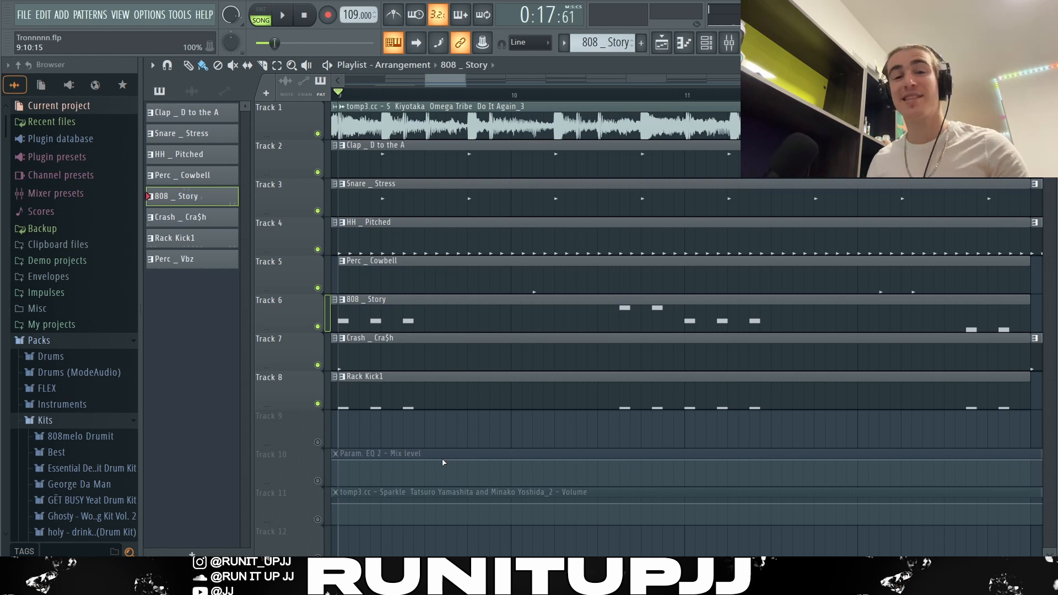
key("space")
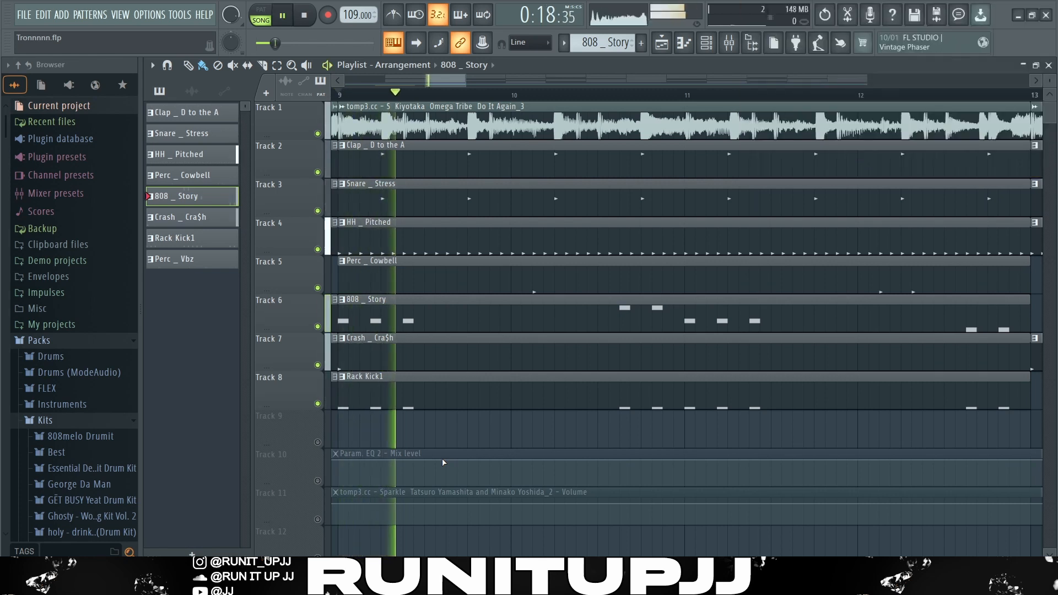